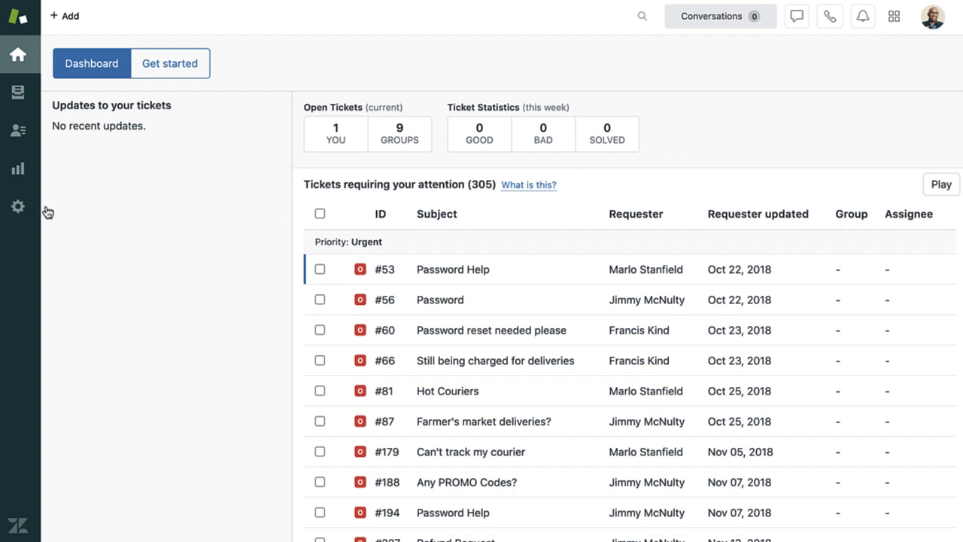
- Open the Email channel settings from the Admin Channels section
click(20, 208)
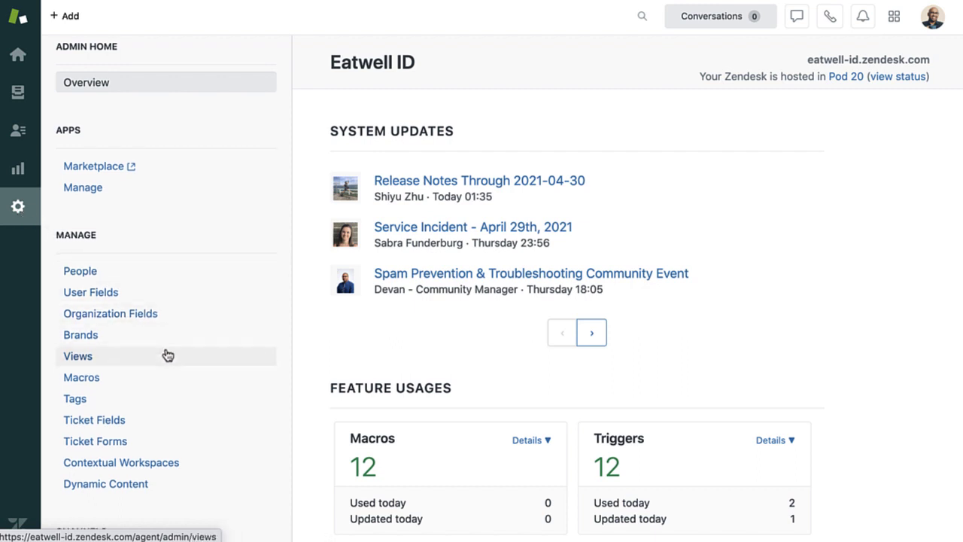
scroll(166, 354, down, 3)
scroll(166, 354, down, 5)
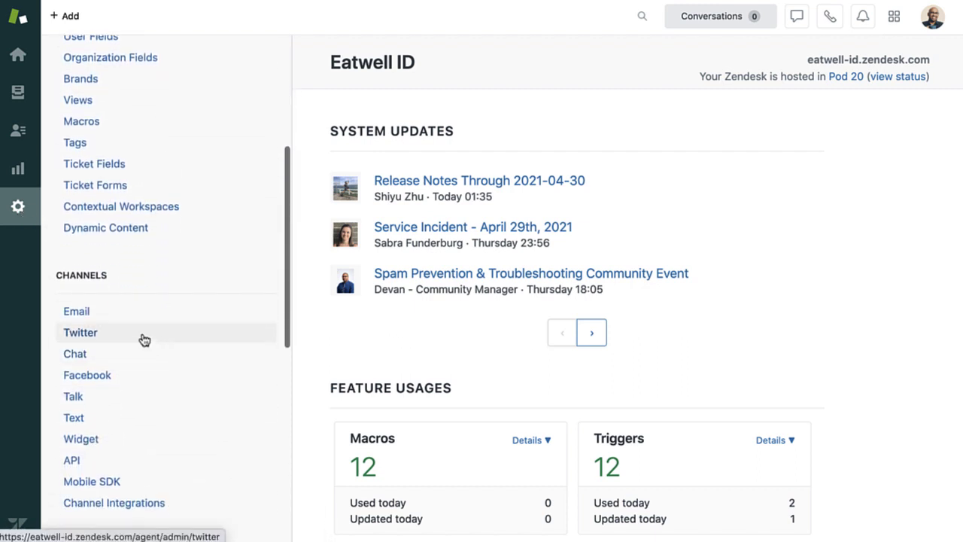
click(76, 312)
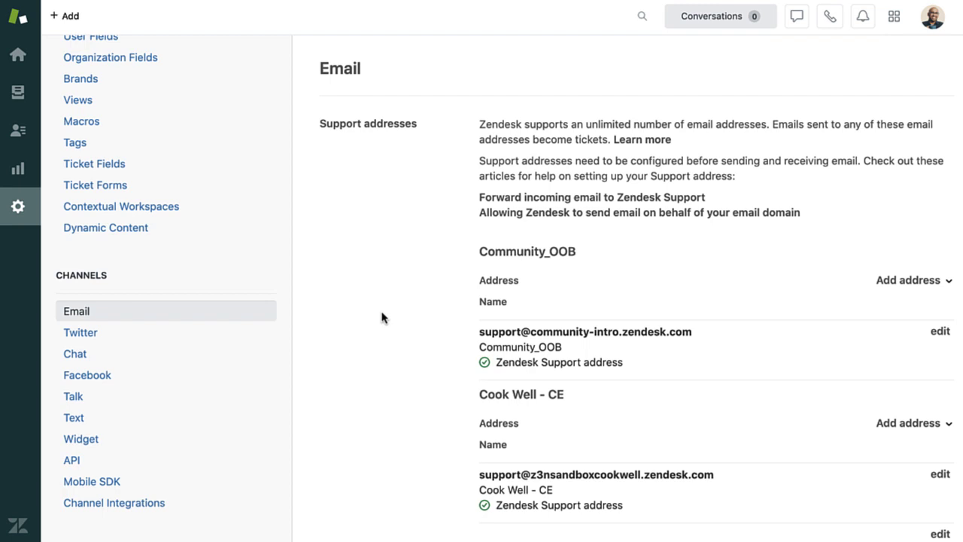
- Scroll the Support addresses list down to the Eat Well addresses, including catering
scroll(381, 317, down, 5)
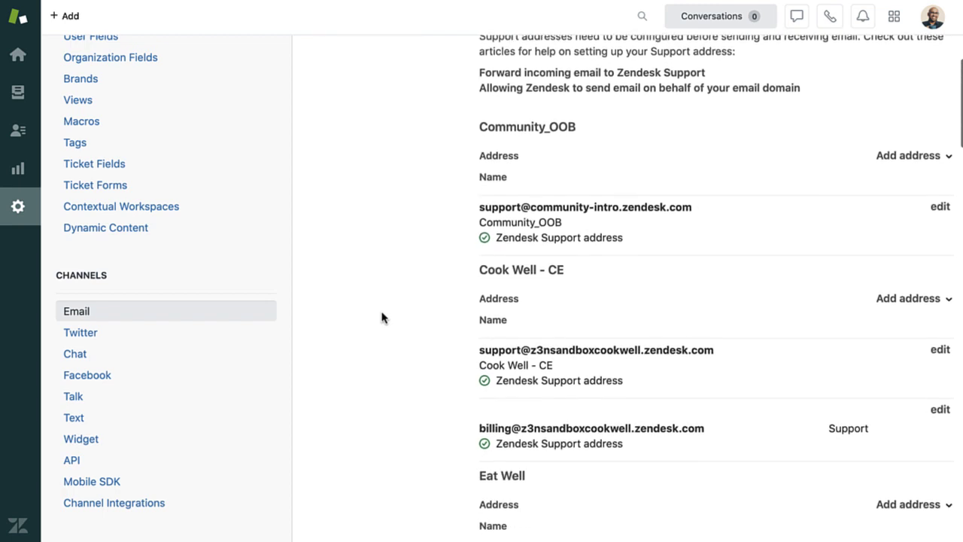
scroll(382, 318, down, 4)
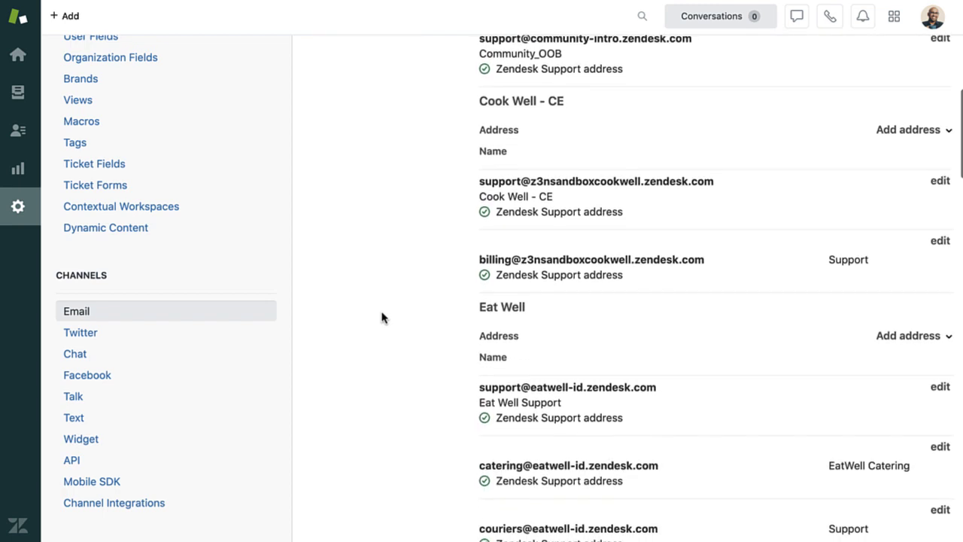
scroll(381, 317, down, 4)
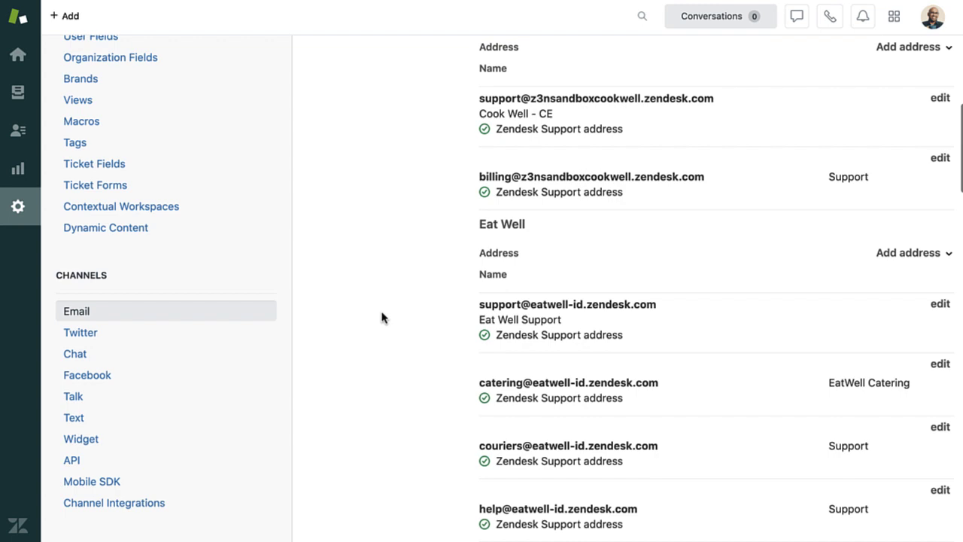
scroll(382, 318, down, 1)
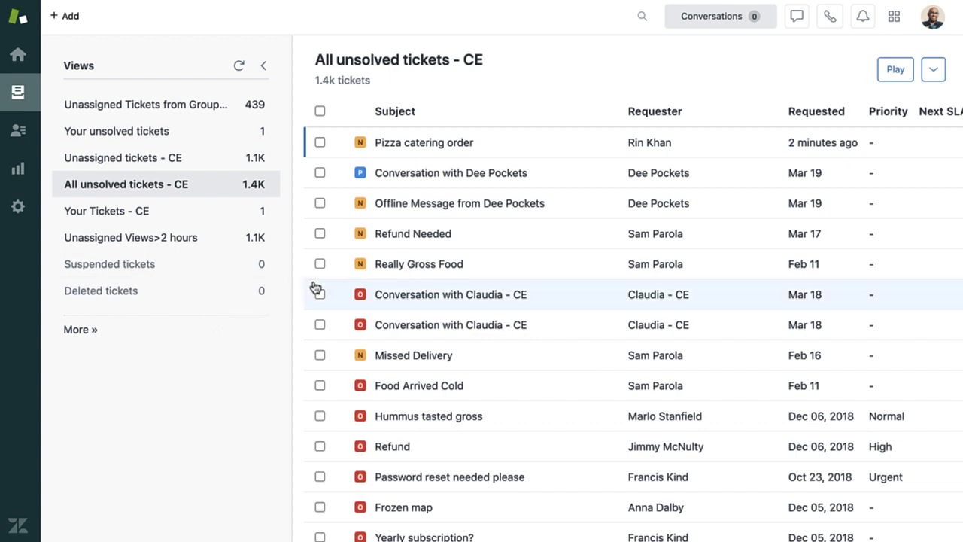
- Open ticket #3251 and scroll its fields to read the 25-person Friday pizza pre-order
mouse_move(488, 148)
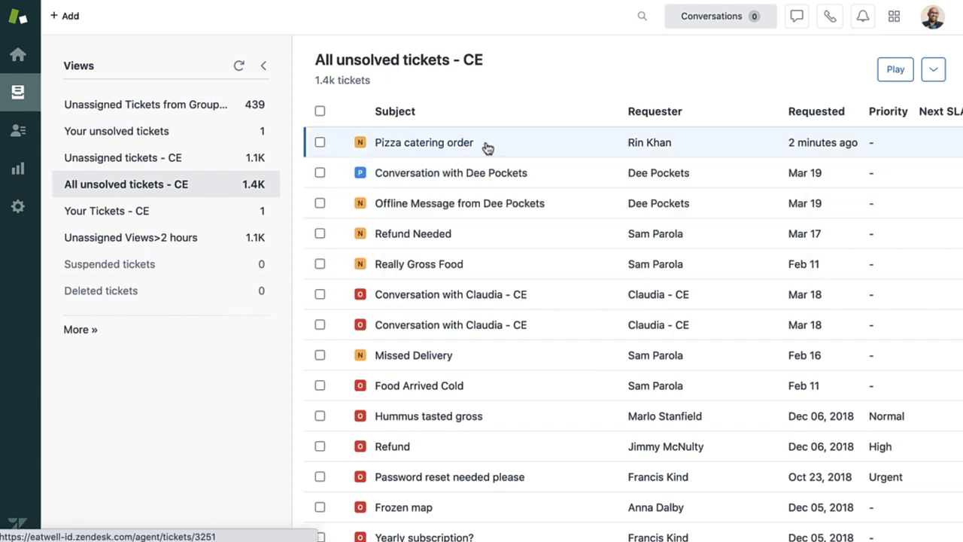
click(488, 148)
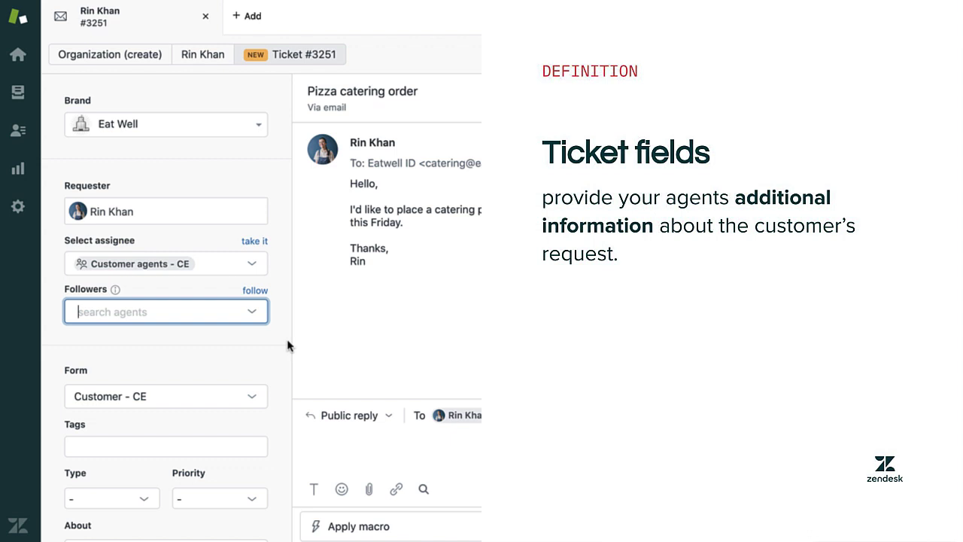
click(276, 361)
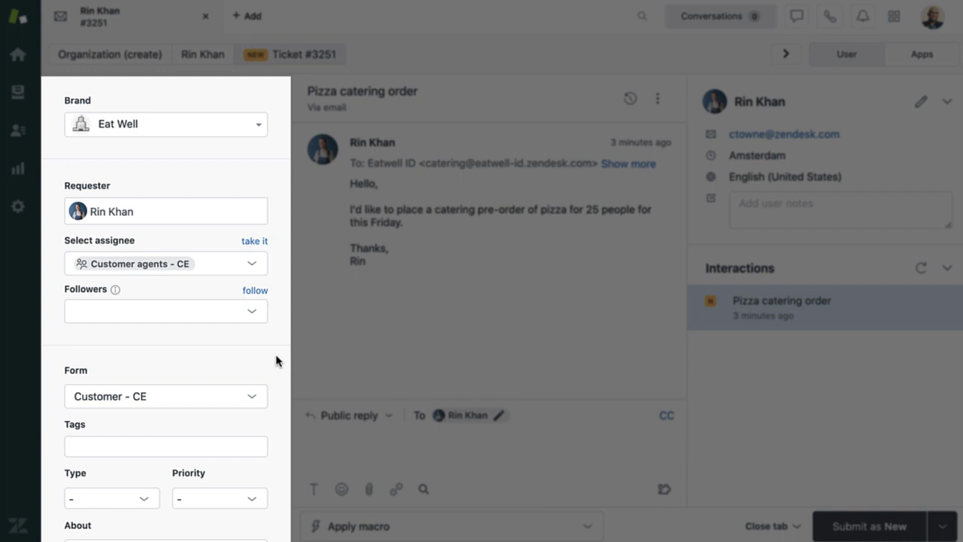
scroll(277, 361, down, 4)
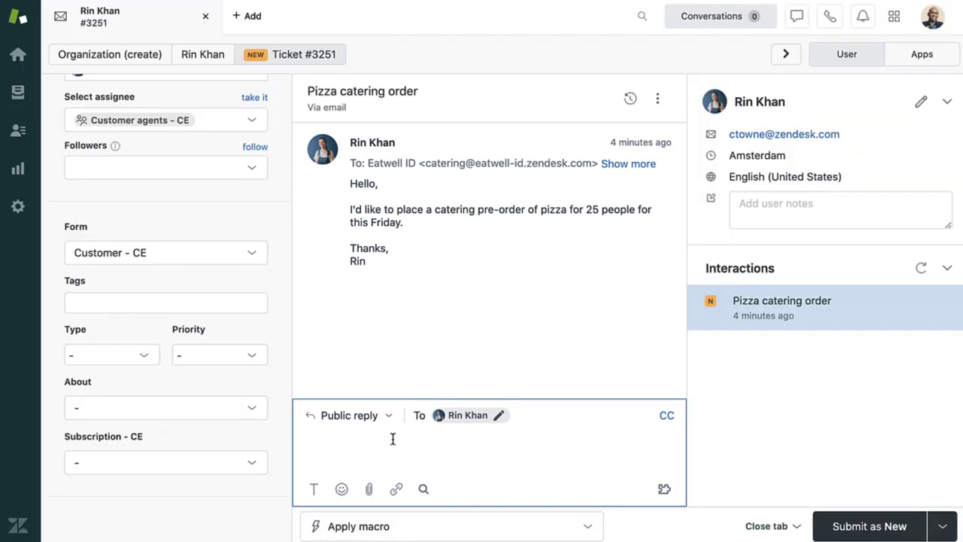
click(389, 419)
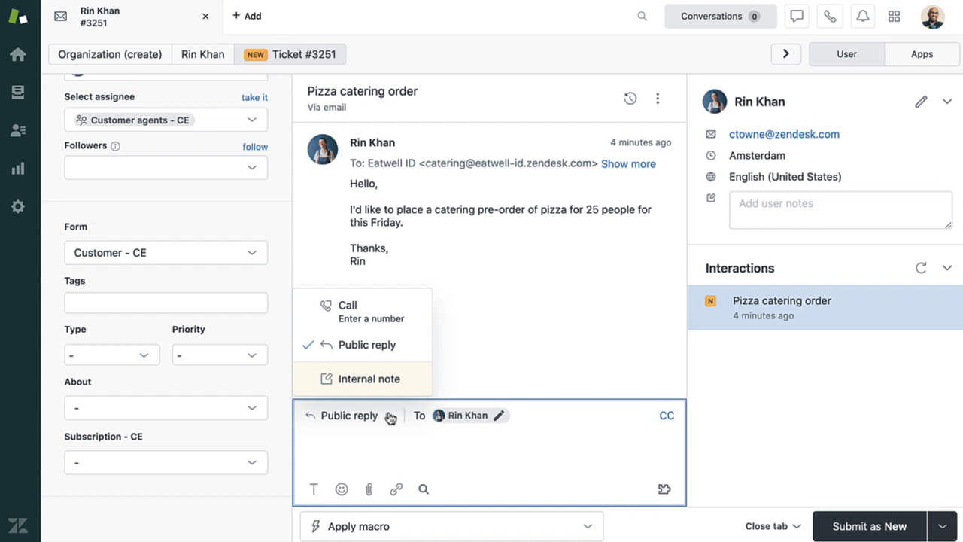
click(388, 390)
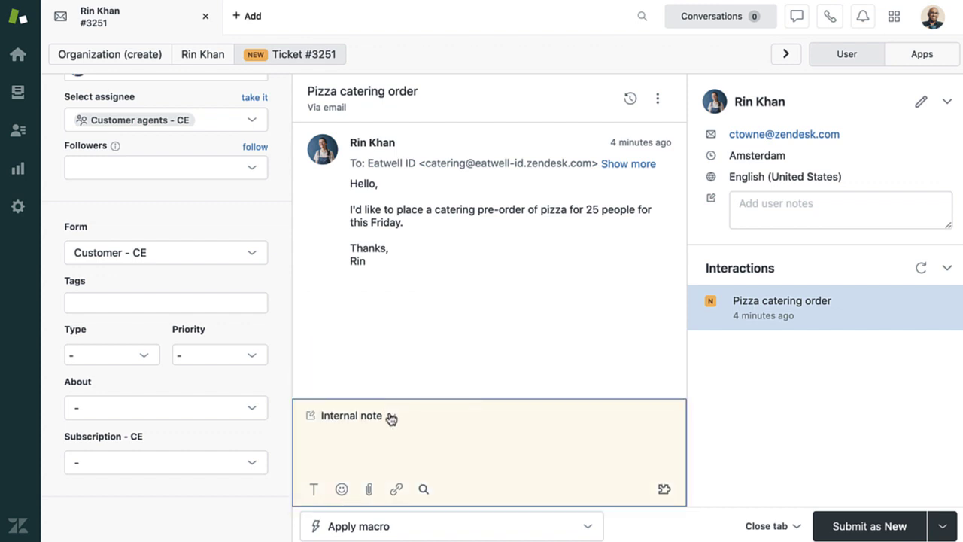
click(391, 418)
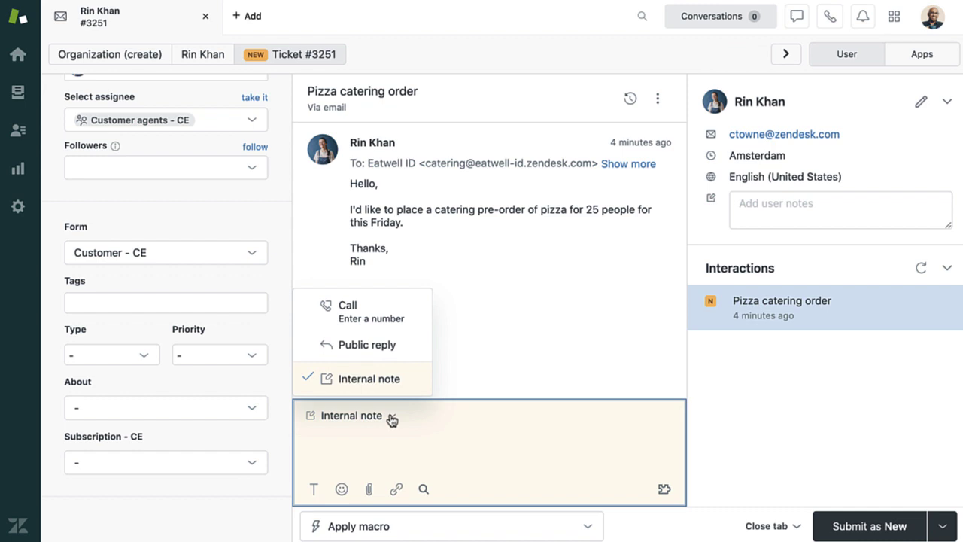
click(385, 358)
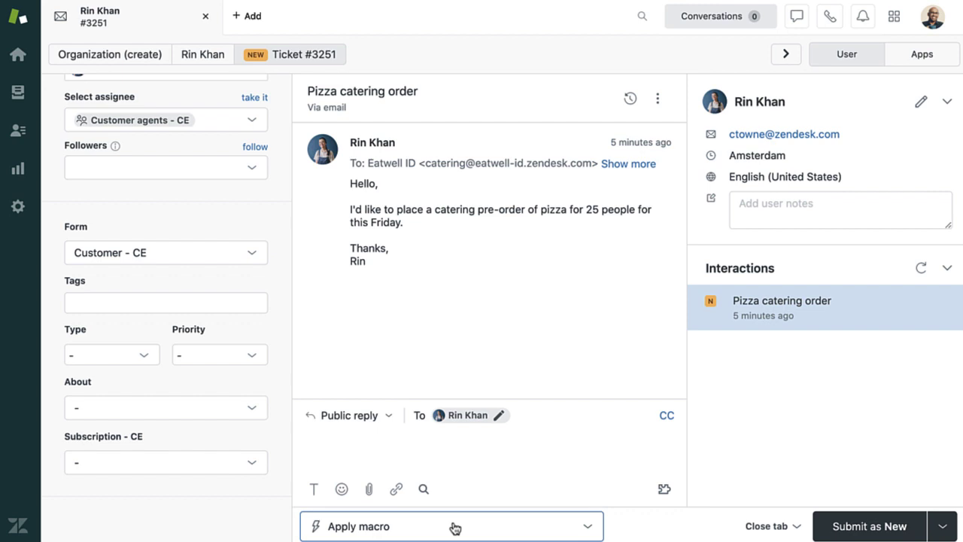
- Apply the Customer macro 'Your Ticket has been routed to Support Managers' to the reply
click(454, 525)
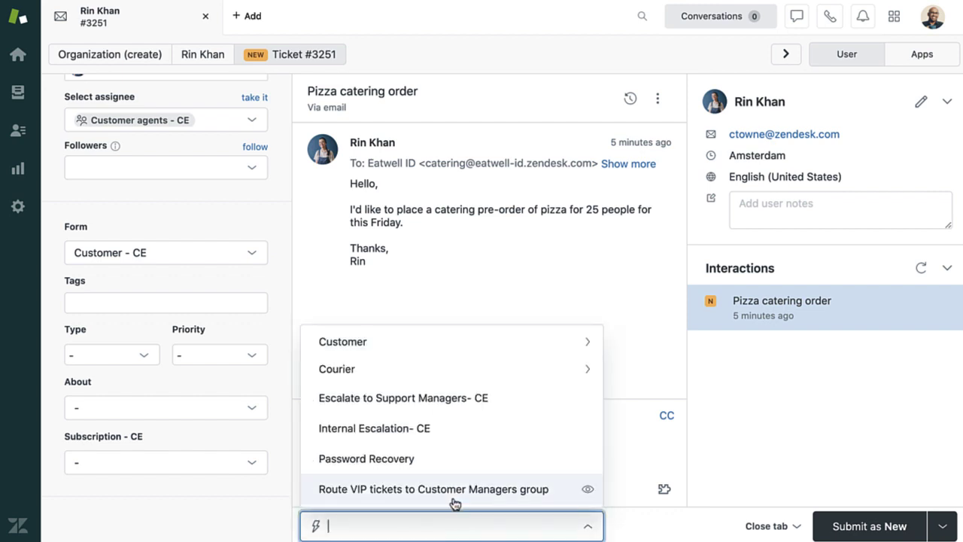
click(447, 350)
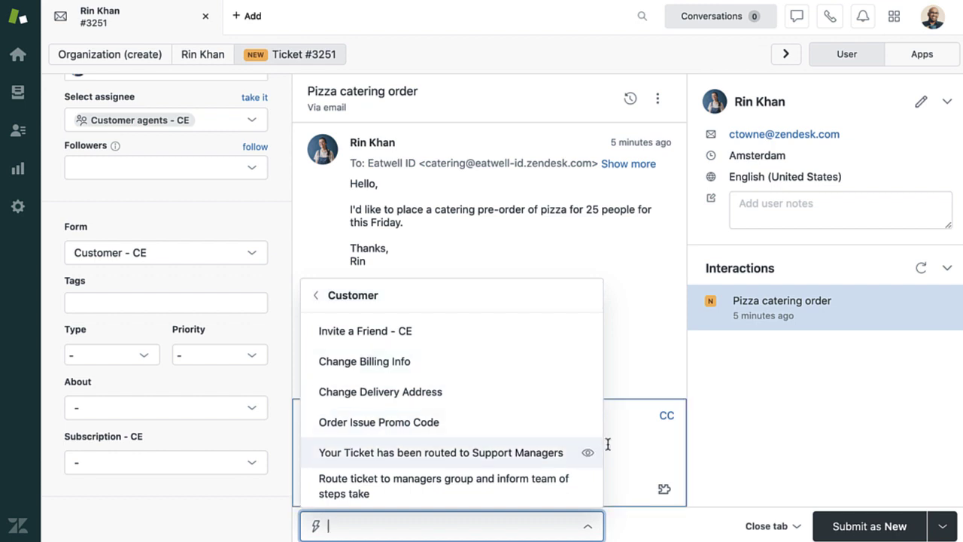
mouse_move(611, 446)
key(Return)
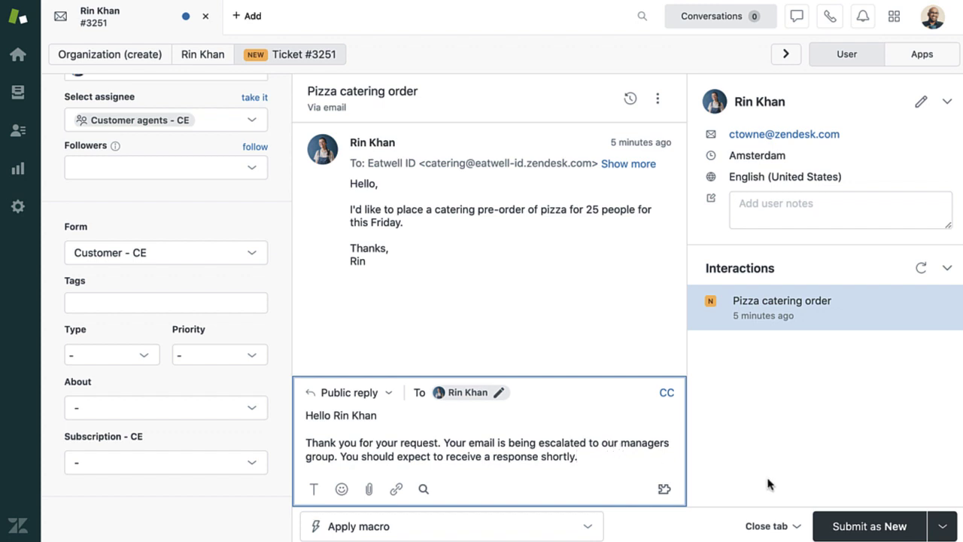
- Submit ticket #3251 with the status set to Pending
click(939, 526)
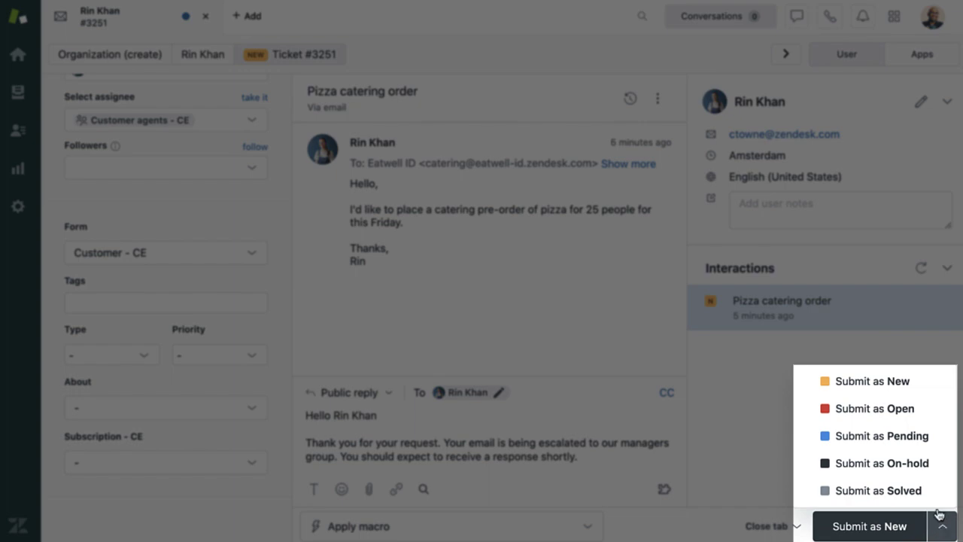
click(916, 445)
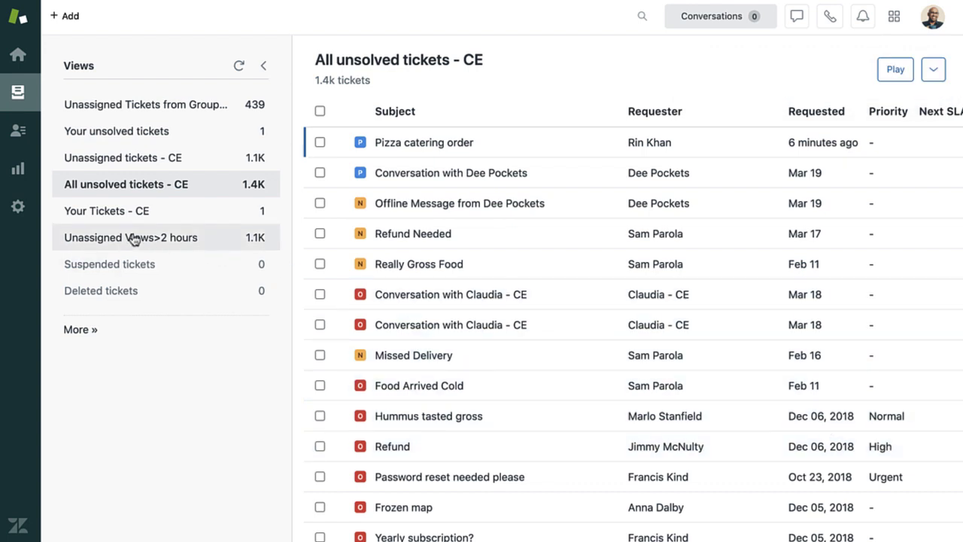
- Review the Triggers list with the Assignment/routing group expanded, then go to Automations
click(20, 210)
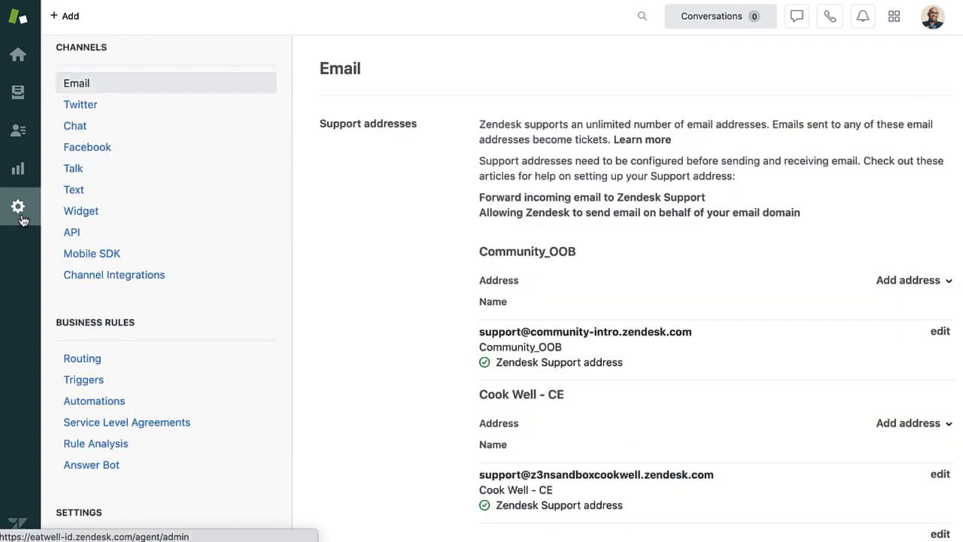
click(84, 385)
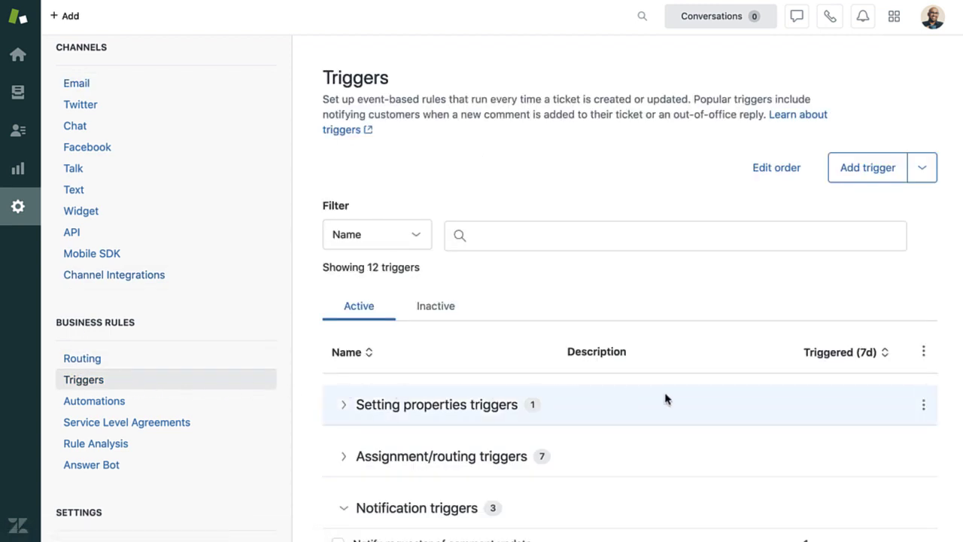
scroll(667, 399, down, 3)
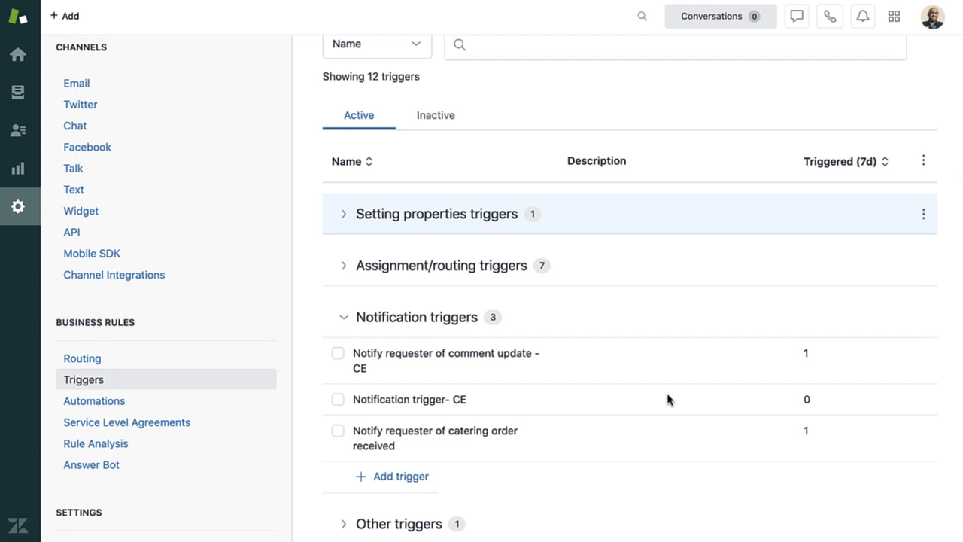
click(344, 269)
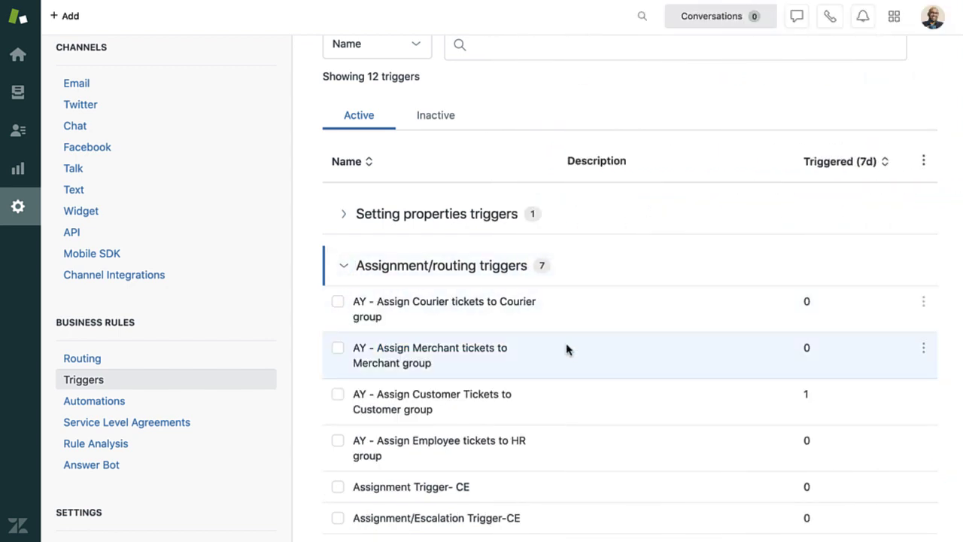
scroll(593, 362, down, 3)
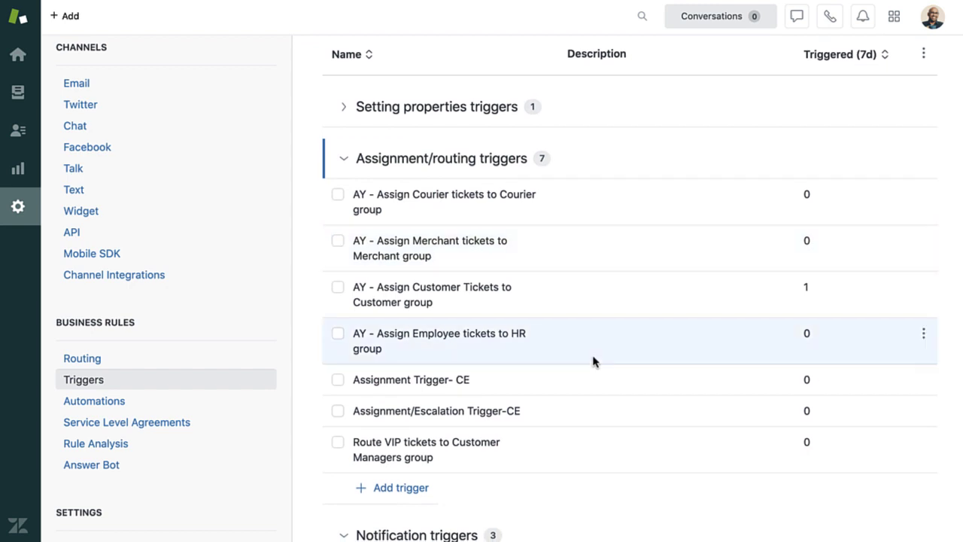
scroll(592, 361, down, 5)
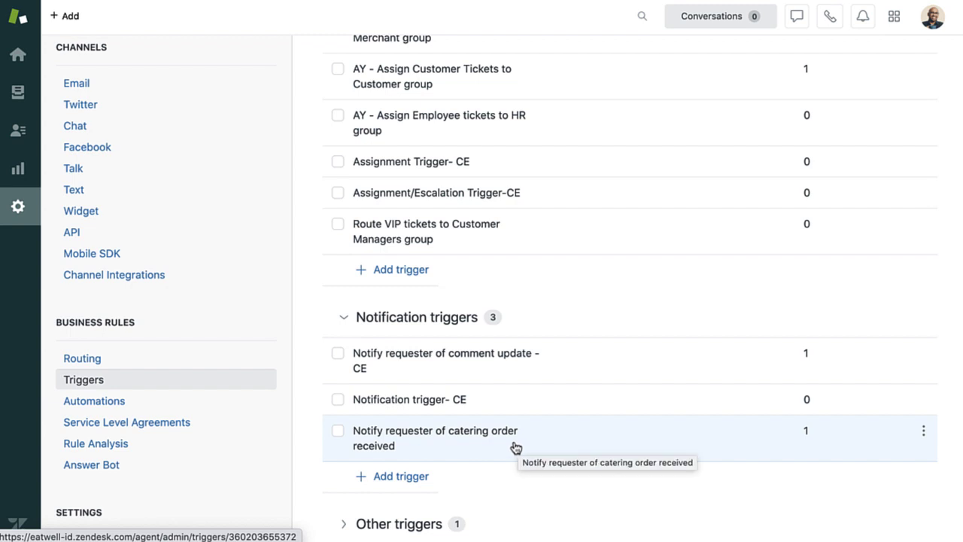
click(162, 409)
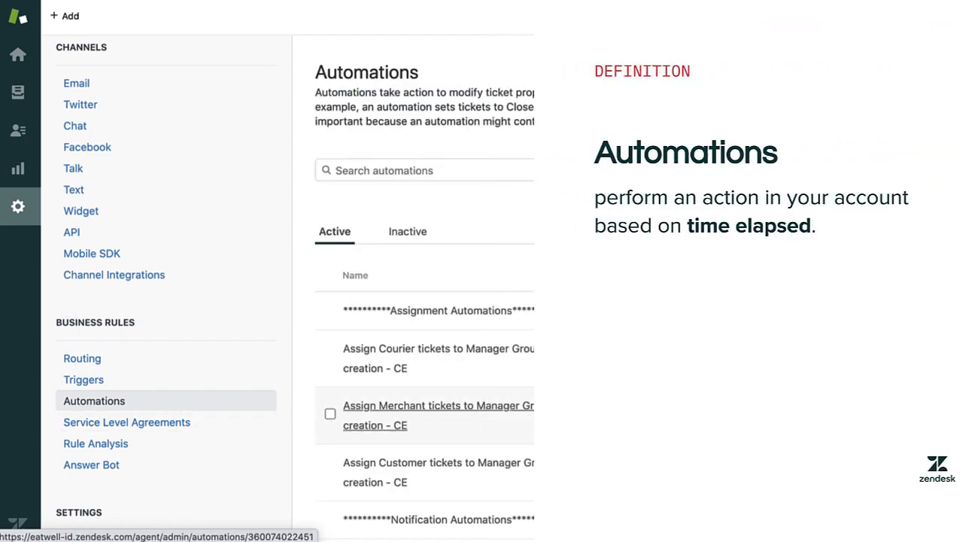
- Scroll the active automations, including Bump Customer and the 4-day solved-ticket close rule
scroll(540, 432, down, 1)
scroll(540, 432, down, 4)
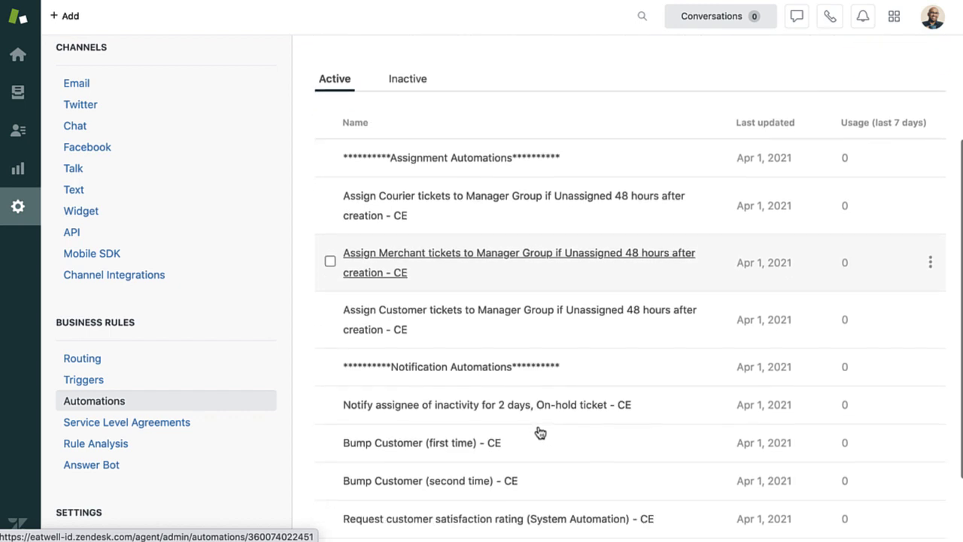
scroll(541, 433, down, 1)
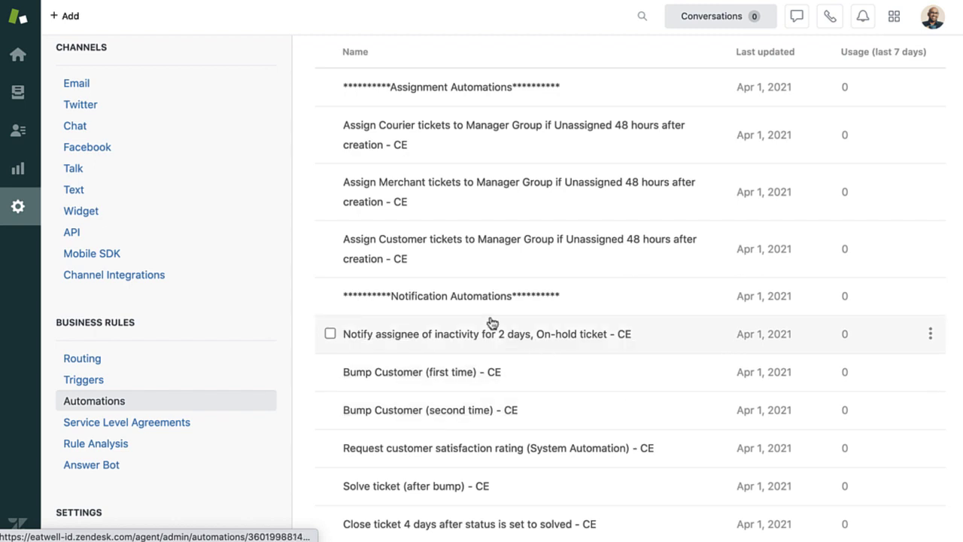
- Go back to the agent Home dashboard
click(28, 62)
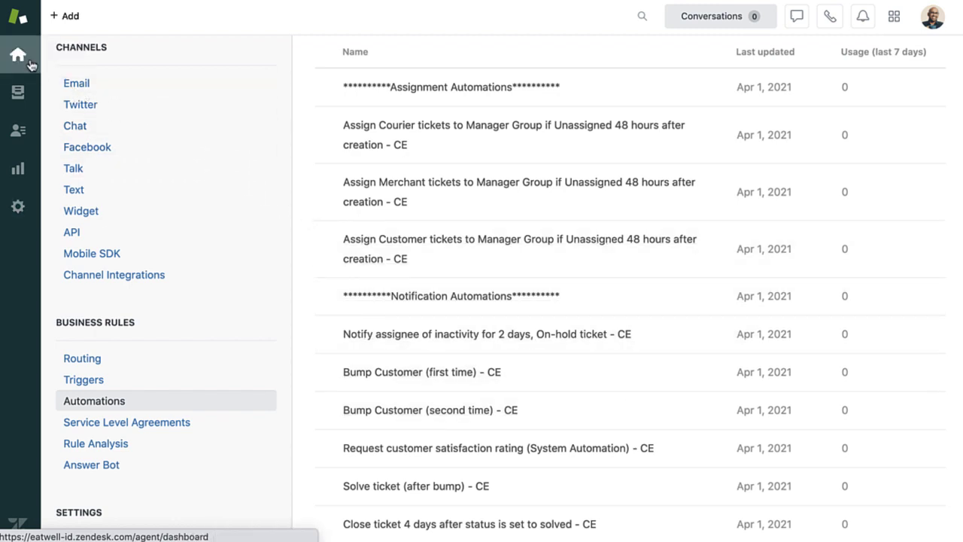